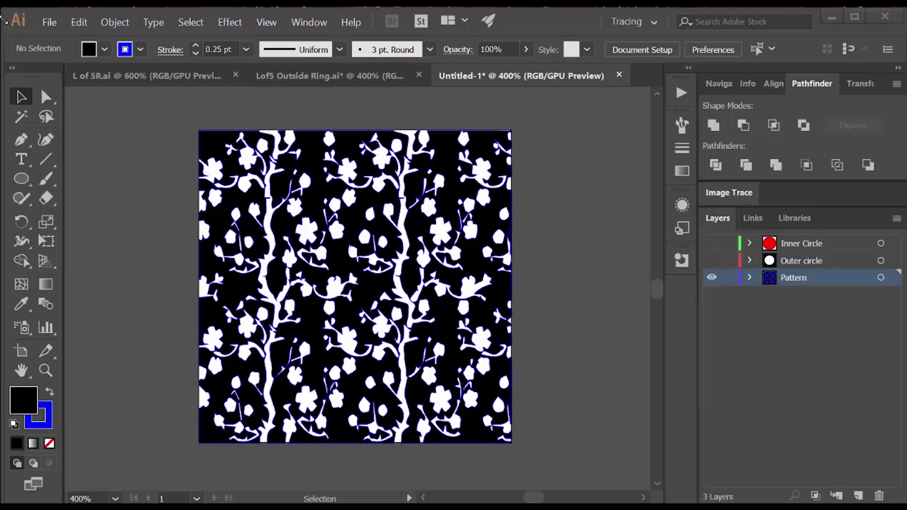
- Browse the File and Object menus and close them without placing or tracing anything
{"action": "left_click", "coordinate": [55, 26]}
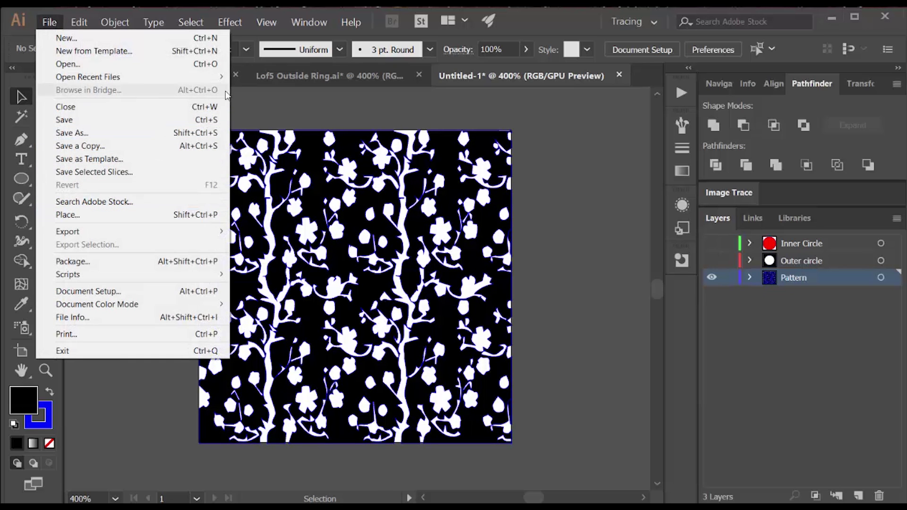
{"action": "left_click", "coordinate": [359, 120]}
{"action": "left_click", "coordinate": [116, 24]}
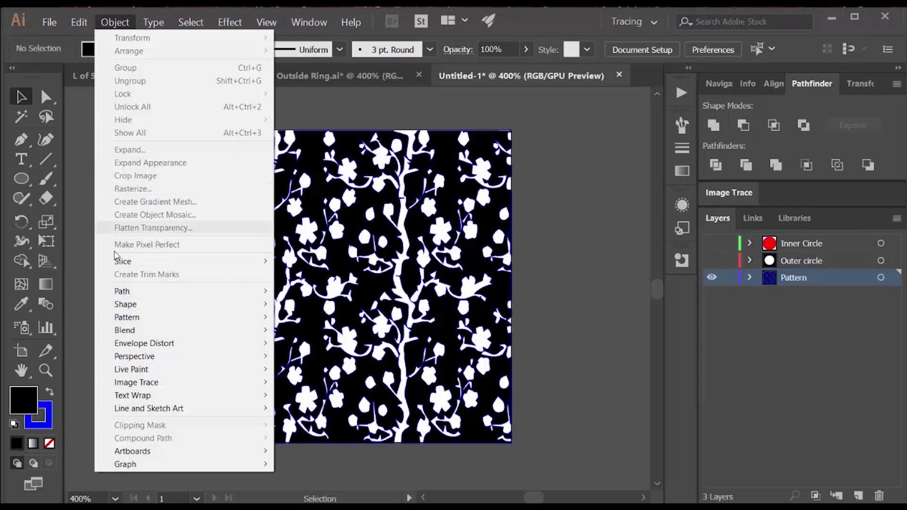
{"action": "mouse_move", "coordinate": [146, 382]}
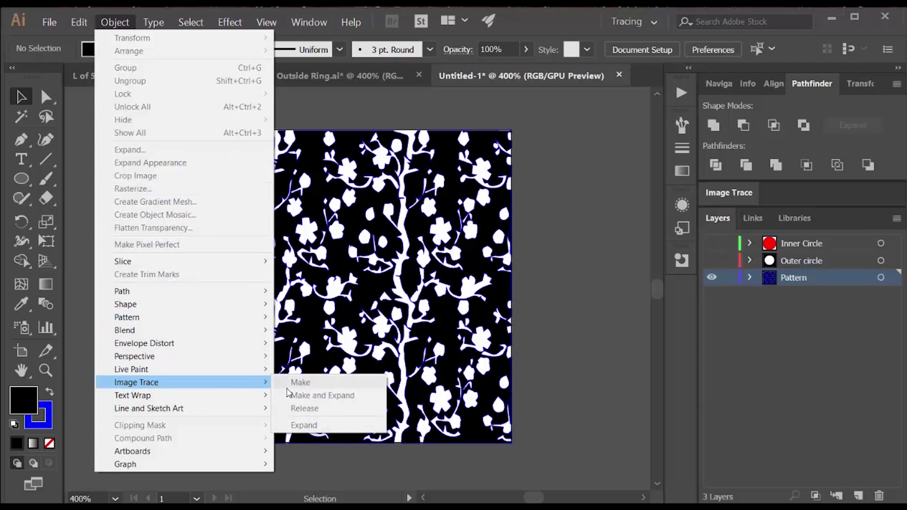
{"action": "left_click", "coordinate": [643, 367]}
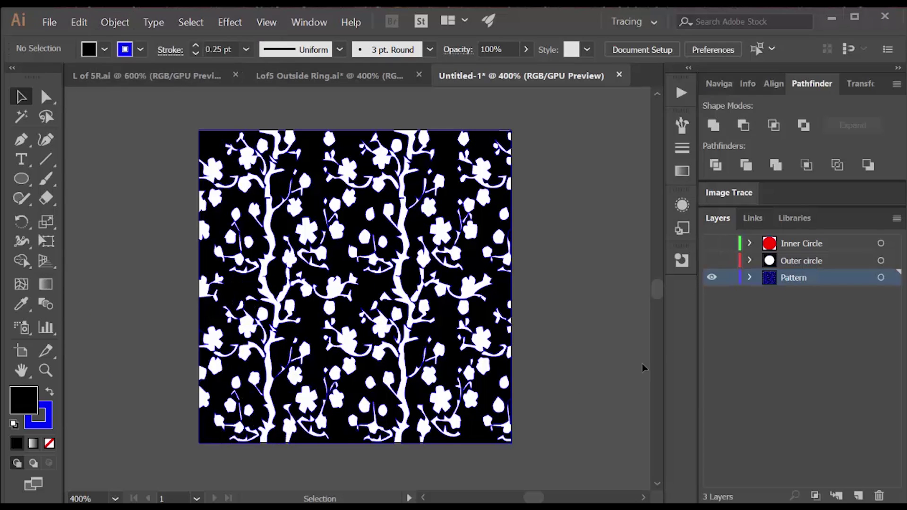
- Hide the Pattern layer and inspect the Outer circle's black square with round cutout
{"action": "left_click", "coordinate": [711, 278]}
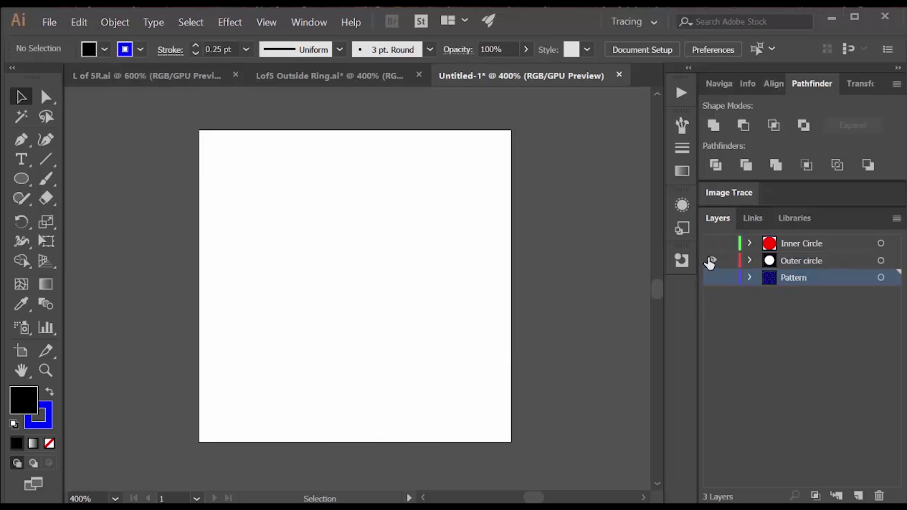
{"action": "left_click", "coordinate": [710, 261]}
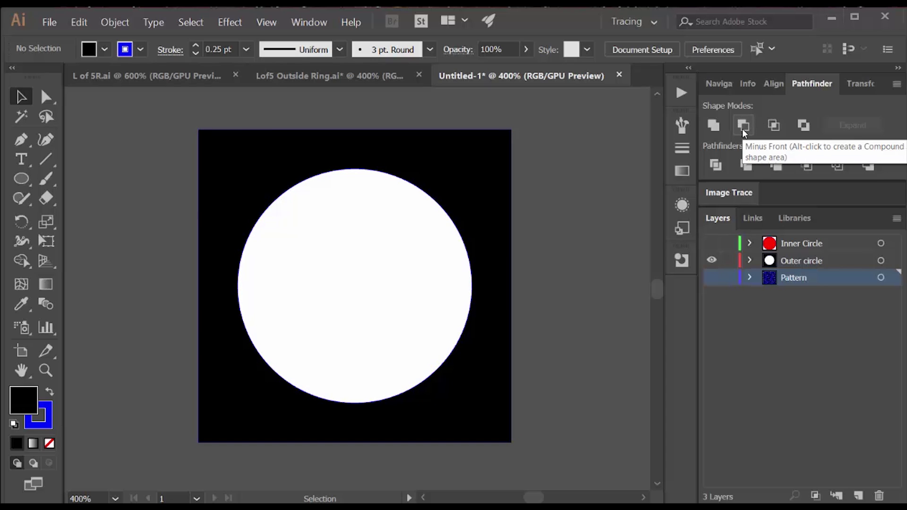
{"action": "left_click", "coordinate": [502, 203]}
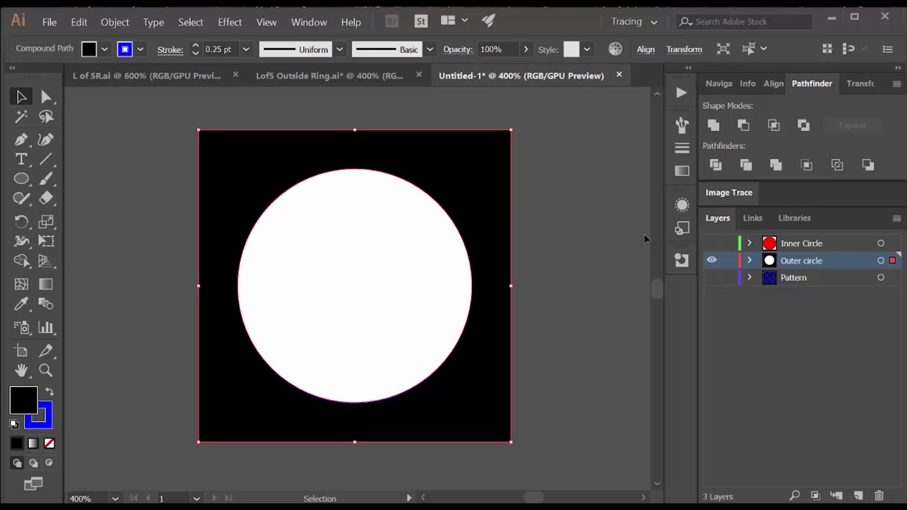
{"action": "left_click", "coordinate": [711, 259]}
- Preview the red Inner Circle with the outer ring, then hide both layers
{"action": "left_click", "coordinate": [712, 244]}
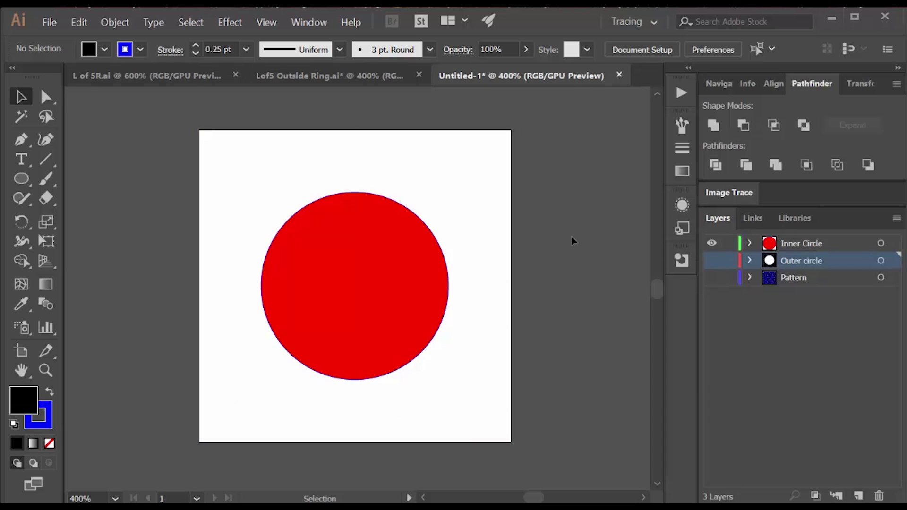
{"action": "left_click", "coordinate": [711, 260]}
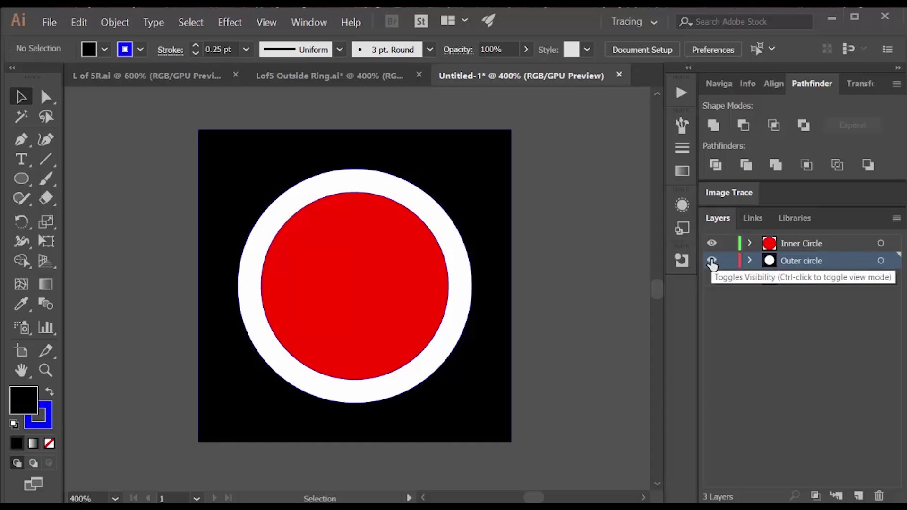
{"action": "left_click", "coordinate": [712, 260]}
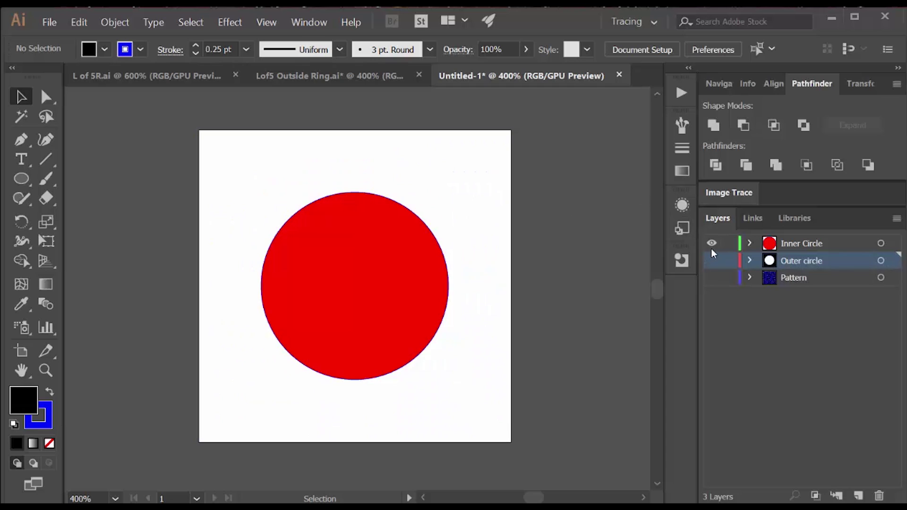
{"action": "left_click", "coordinate": [712, 244]}
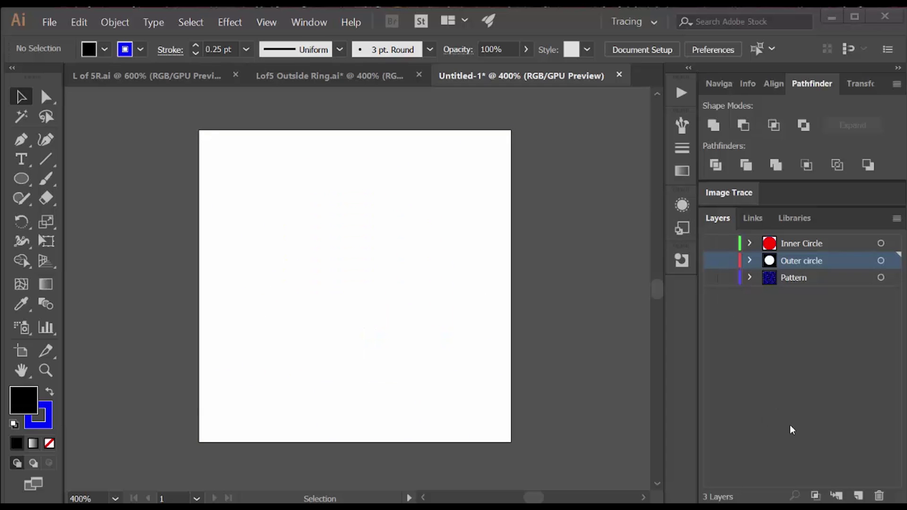
- Trim the blossom Pattern against the Outer circle artwork with Pathfinder Trim
{"action": "left_click", "coordinate": [712, 277]}
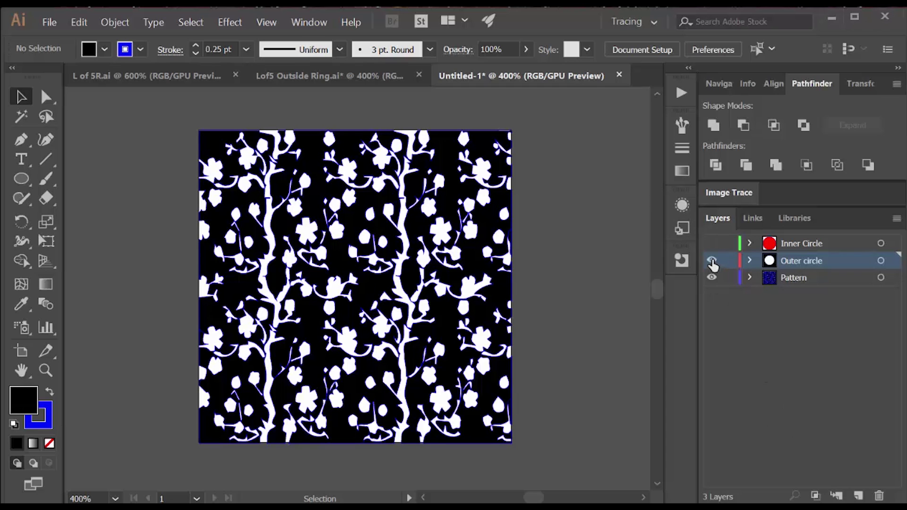
{"action": "left_click", "coordinate": [711, 261]}
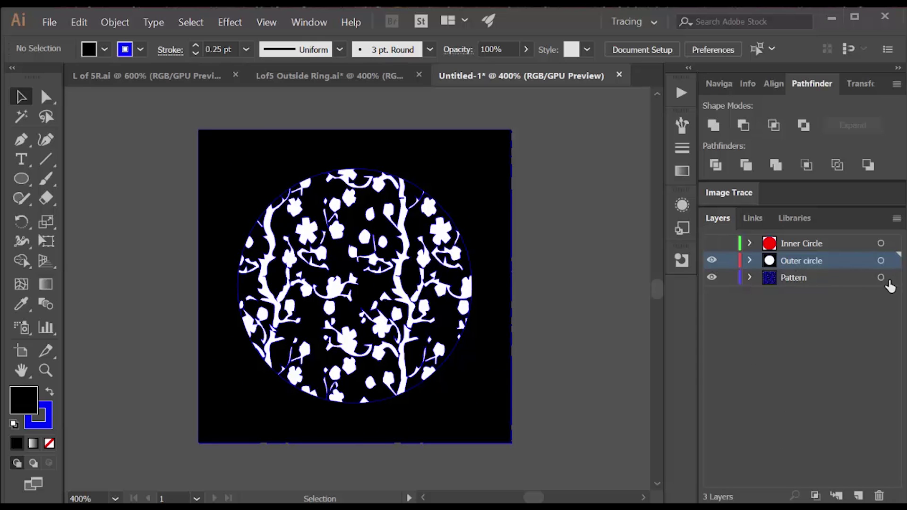
{"action": "left_click", "coordinate": [881, 278]}
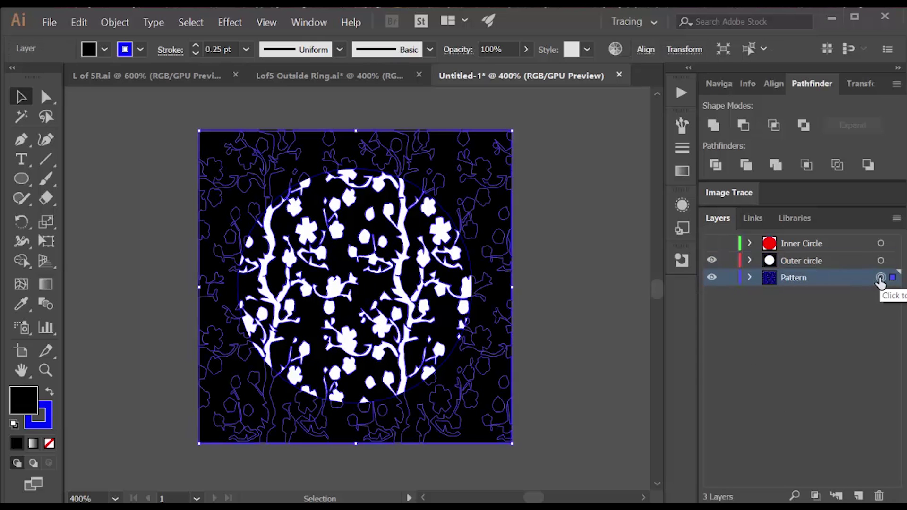
{"action": "left_click", "coordinate": [880, 261], "text": "shift"}
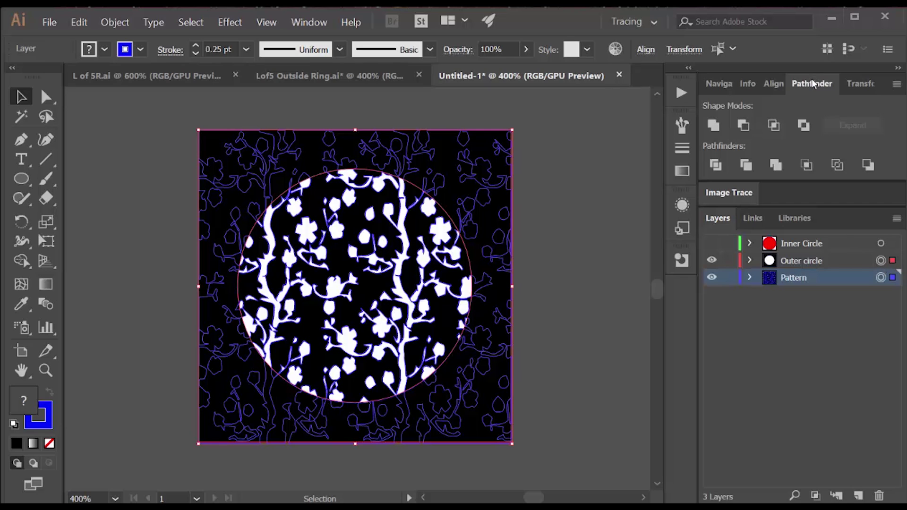
{"action": "left_click", "coordinate": [747, 165]}
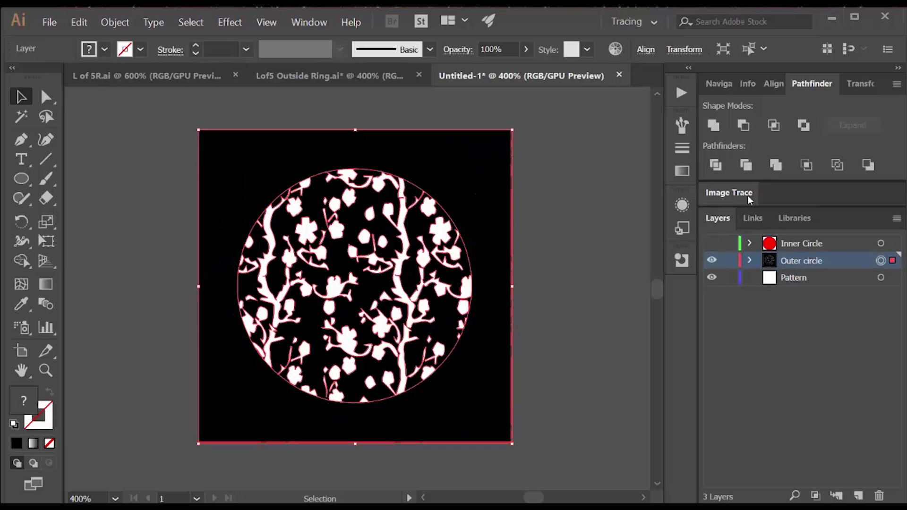
- Hide the black background square path in Outer circle, then hide the Pattern layer
{"action": "left_click", "coordinate": [750, 261]}
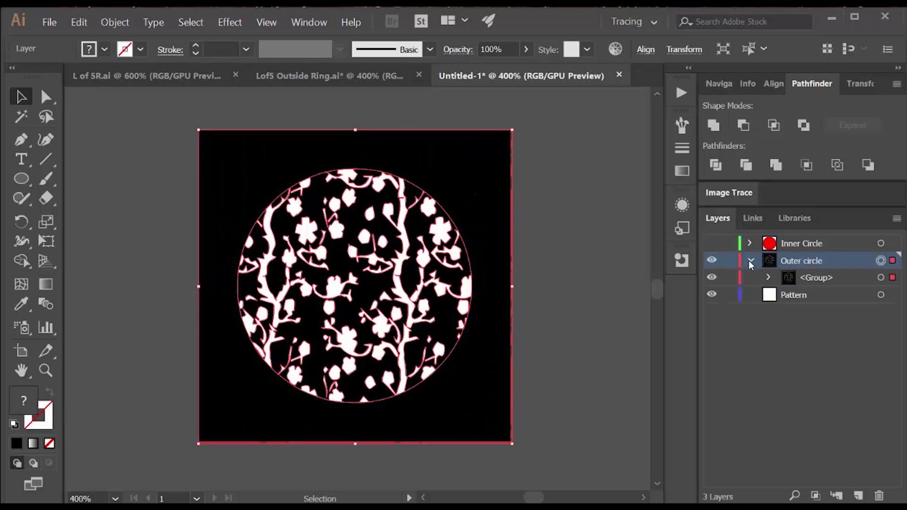
{"action": "left_click", "coordinate": [770, 279]}
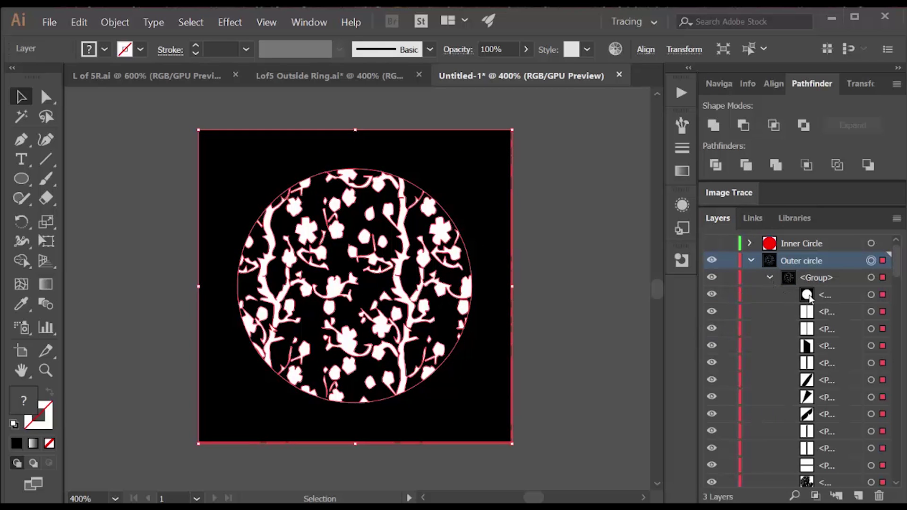
{"action": "left_click", "coordinate": [712, 294]}
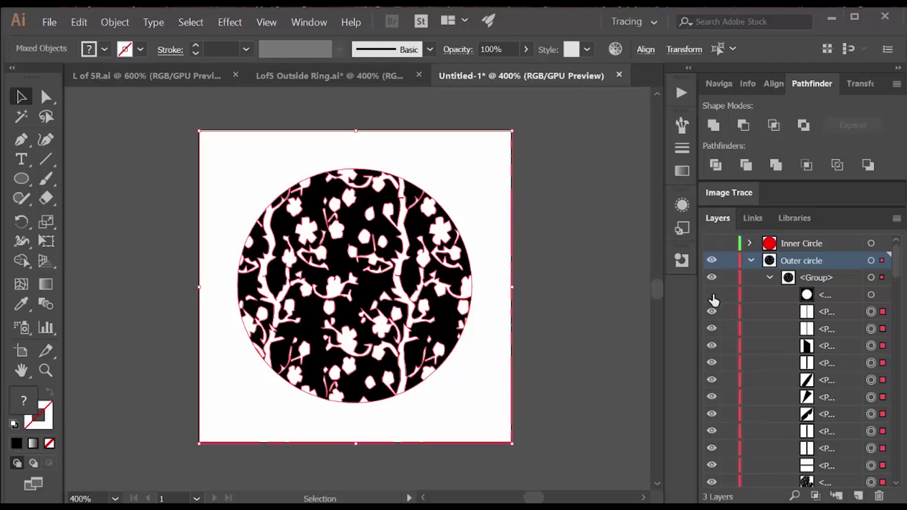
{"action": "left_click", "coordinate": [751, 261]}
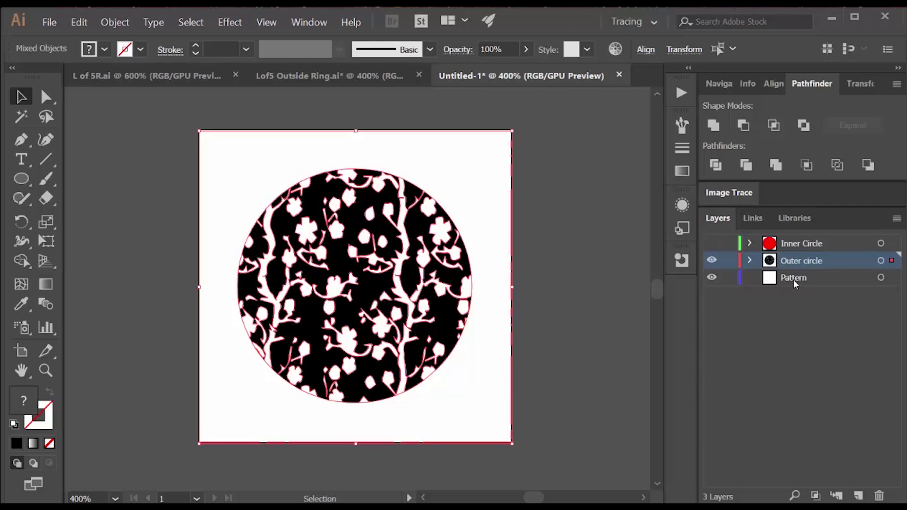
{"action": "left_click", "coordinate": [710, 279]}
- Trim the Outer circle ring artwork against the red Inner Circle with Pathfinder Trim
{"action": "left_click", "coordinate": [803, 243]}
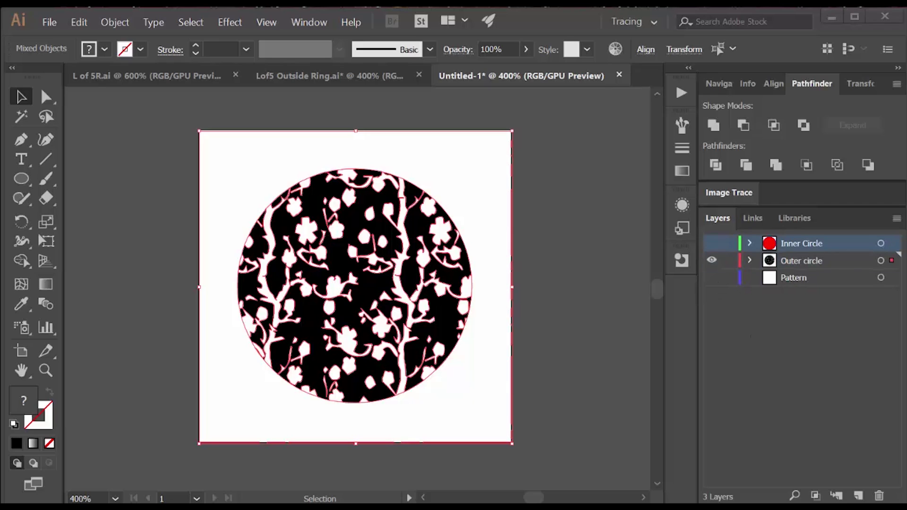
{"action": "left_click", "coordinate": [711, 243]}
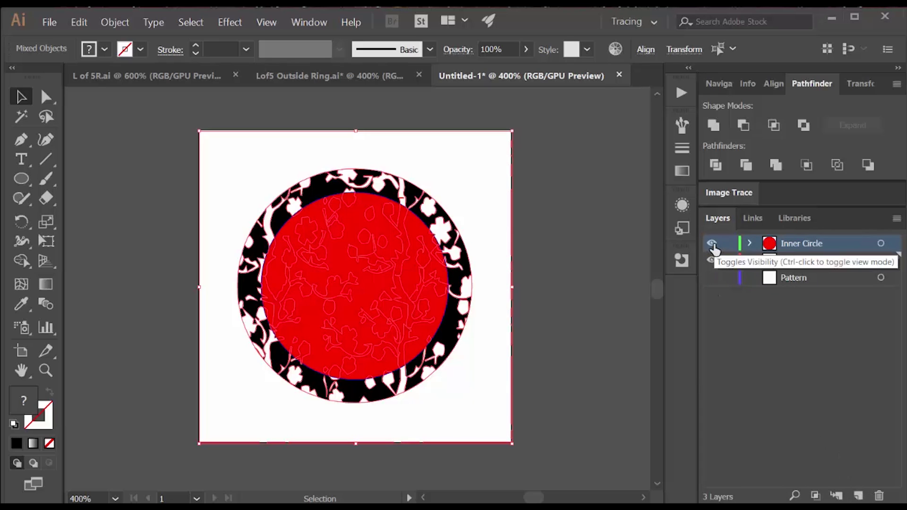
{"action": "left_click", "coordinate": [879, 261]}
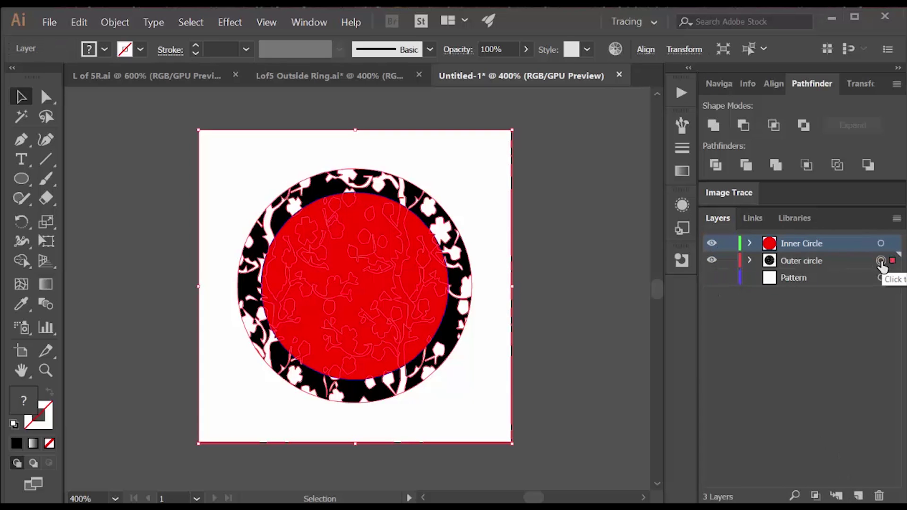
{"action": "left_click", "coordinate": [880, 244], "text": "shift"}
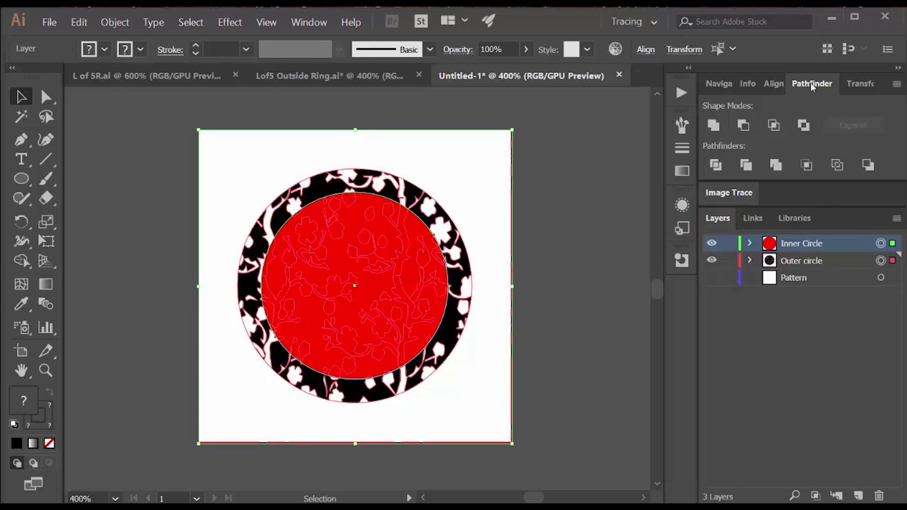
{"action": "left_click", "coordinate": [747, 166]}
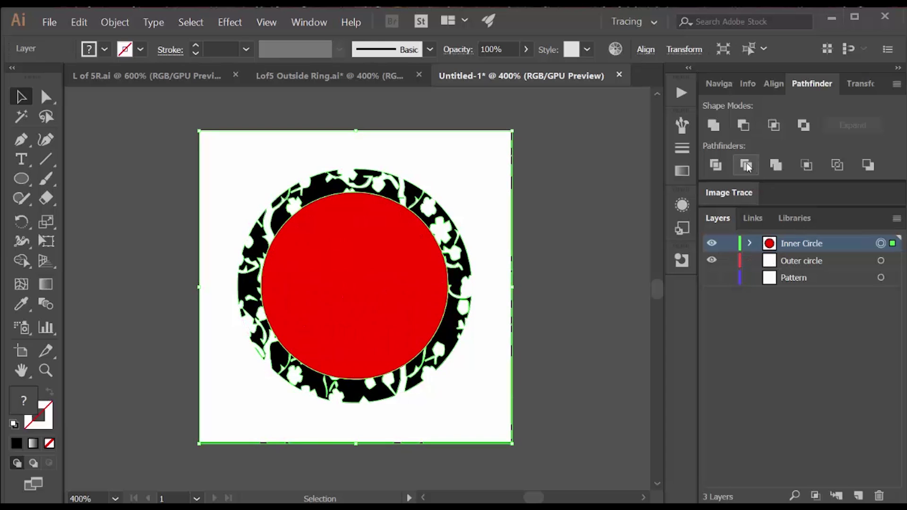
- Hide the red filled circle path inside the Inner Circle group and deselect
{"action": "left_click", "coordinate": [749, 243]}
{"action": "left_click", "coordinate": [767, 261]}
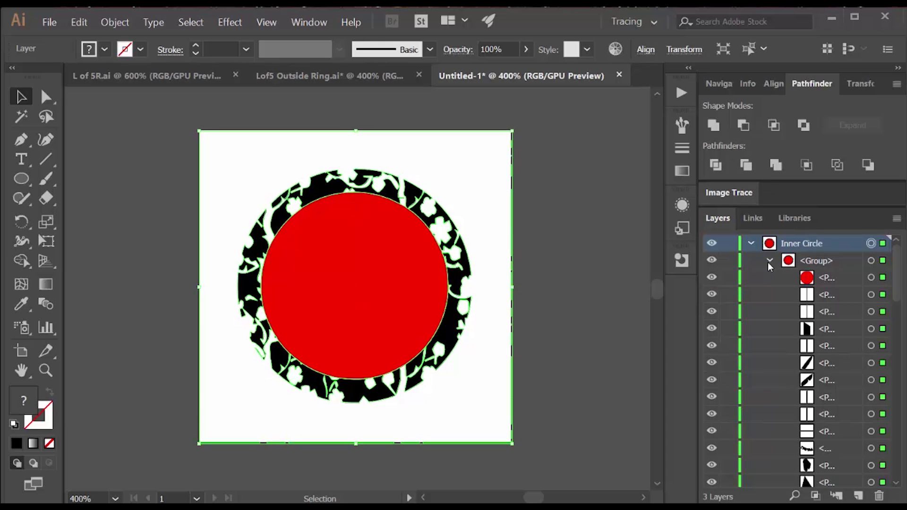
{"action": "left_click", "coordinate": [711, 278]}
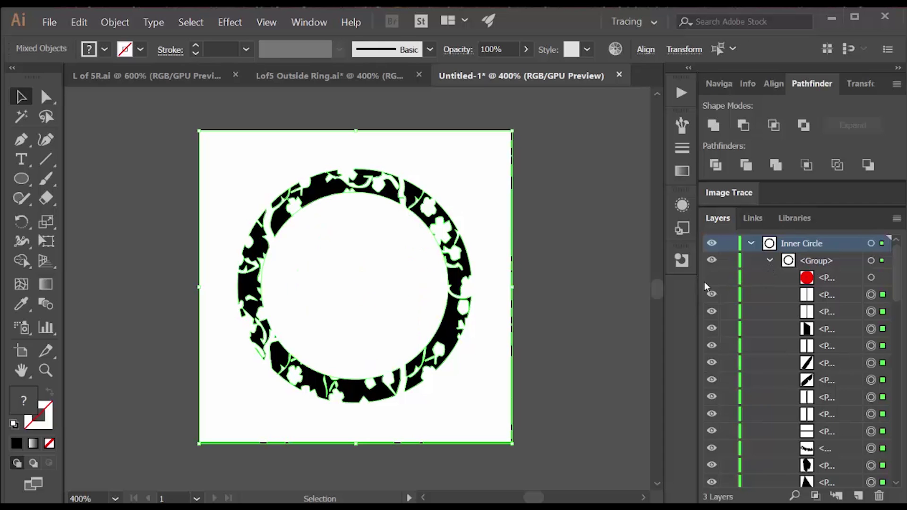
{"action": "left_click", "coordinate": [633, 274]}
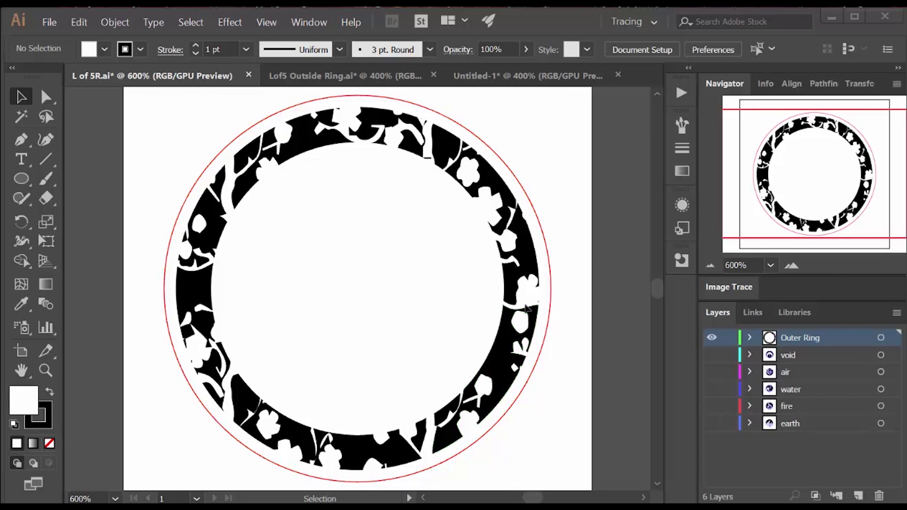
- Preview the earth and fire token artwork in turn, leaving earth visible
{"action": "left_click", "coordinate": [711, 423]}
{"action": "left_click", "coordinate": [711, 424]}
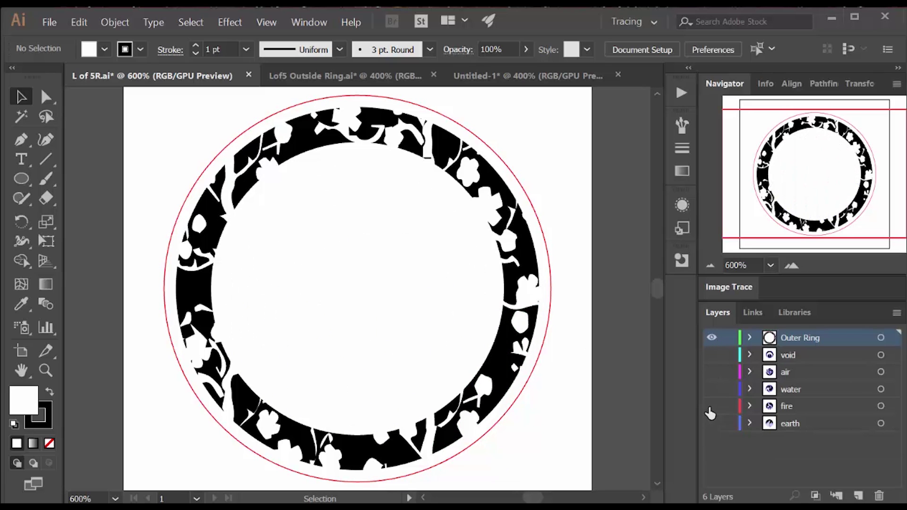
{"action": "left_click", "coordinate": [712, 407]}
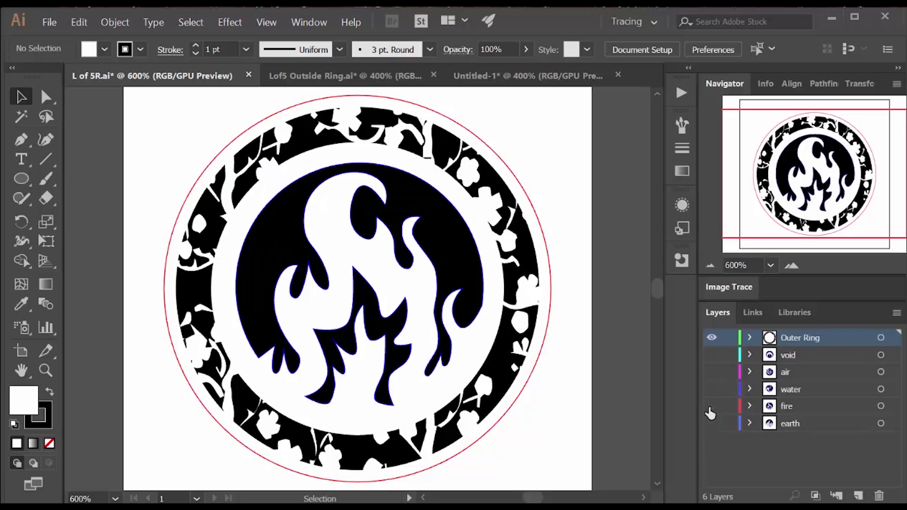
{"action": "left_click", "coordinate": [709, 408]}
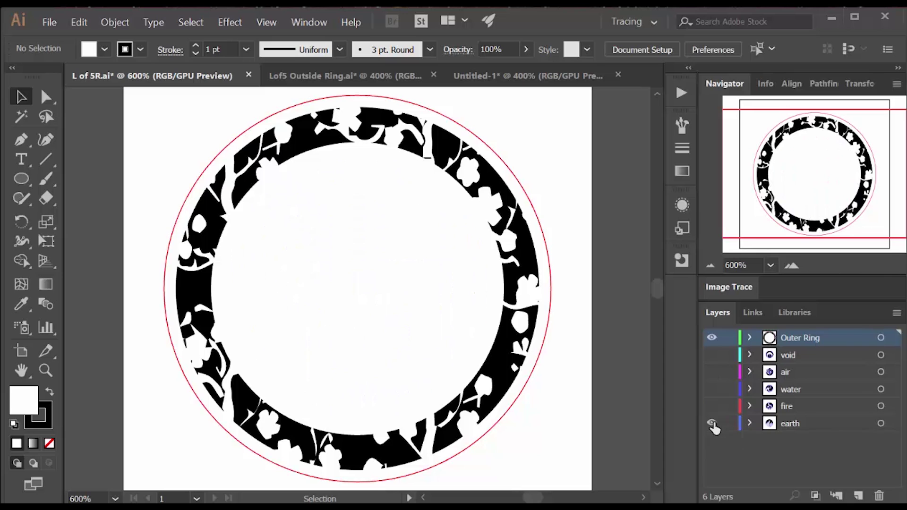
{"action": "left_click", "coordinate": [712, 424]}
- Hide the floral Outer Ring and the earth layer's blue mountain facet lines
{"action": "left_click", "coordinate": [750, 424]}
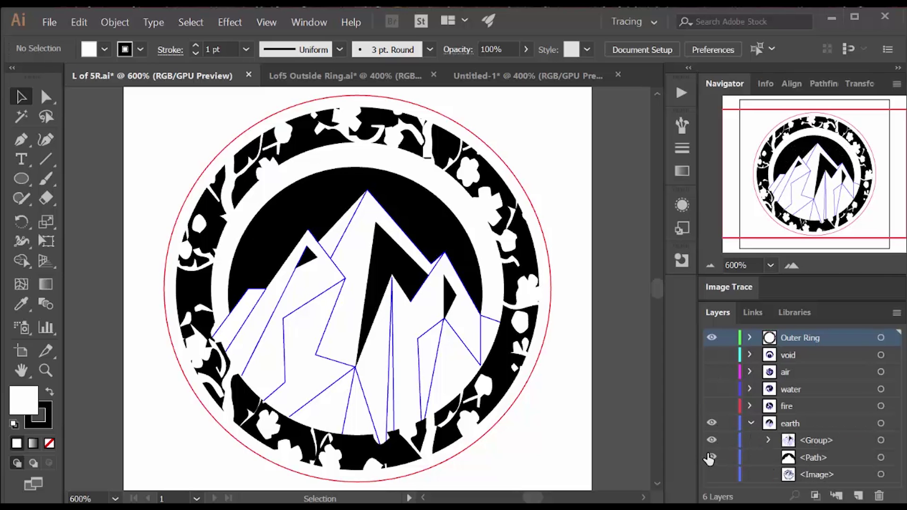
{"action": "left_click", "coordinate": [712, 441]}
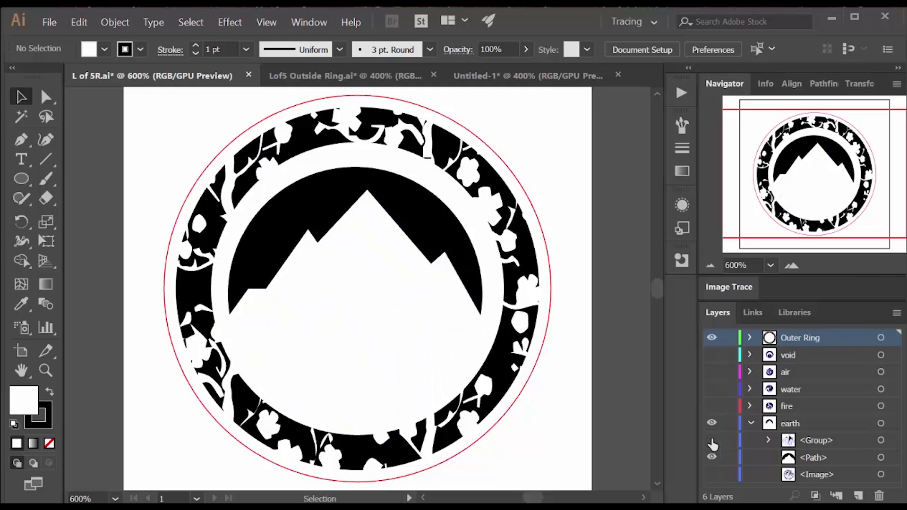
{"action": "left_click", "coordinate": [712, 441]}
{"action": "left_click", "coordinate": [712, 339]}
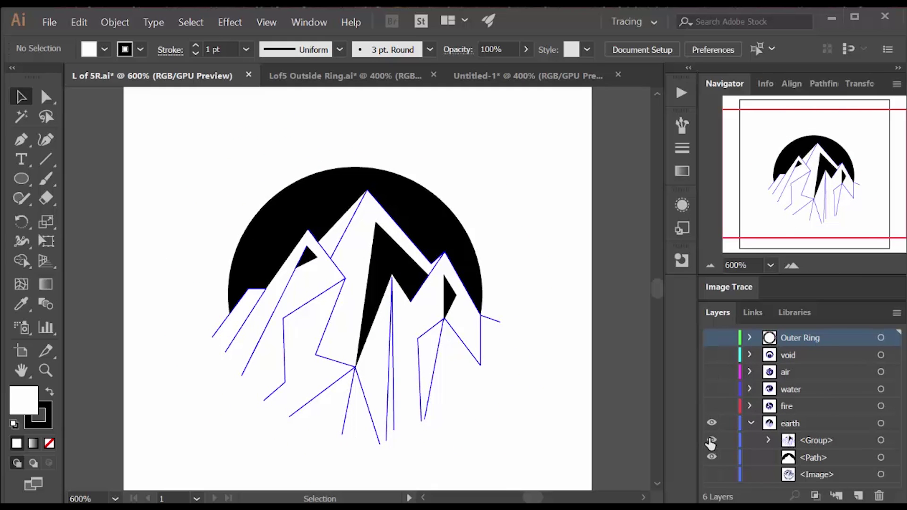
{"action": "left_click", "coordinate": [711, 442]}
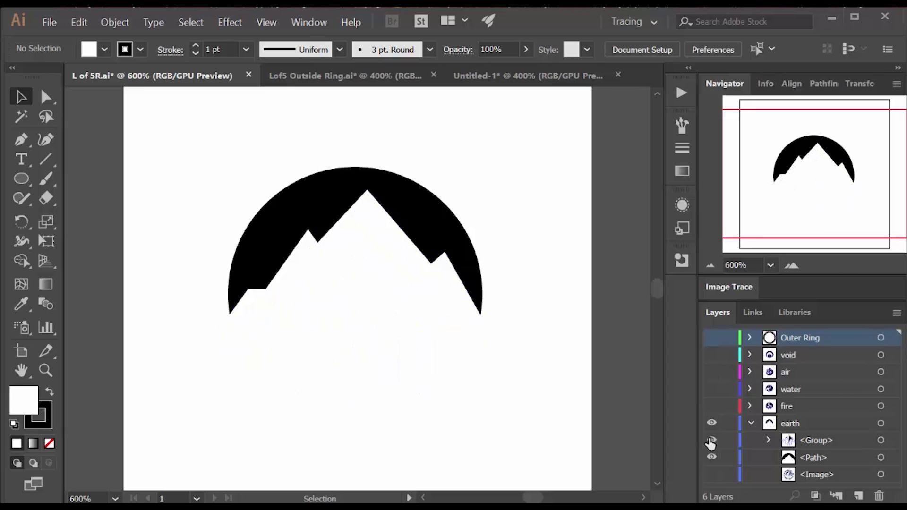
{"action": "left_click", "coordinate": [711, 441]}
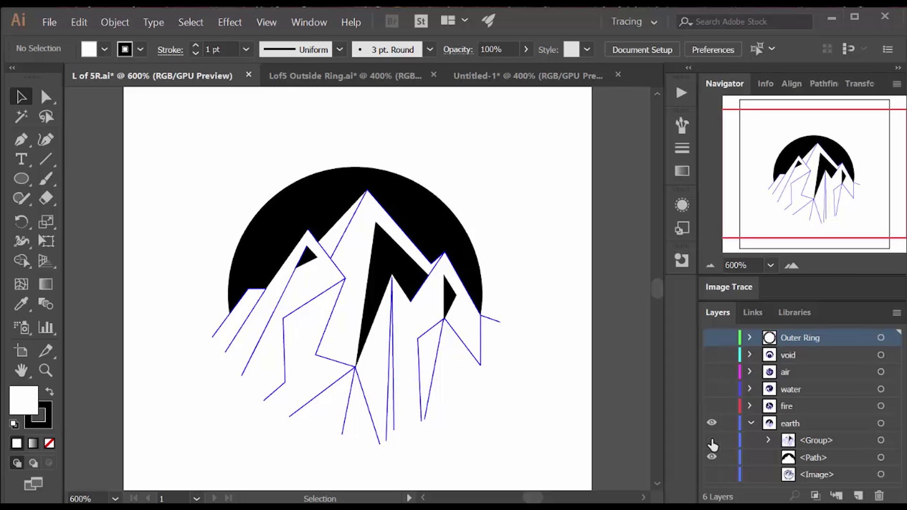
{"action": "left_click", "coordinate": [712, 443]}
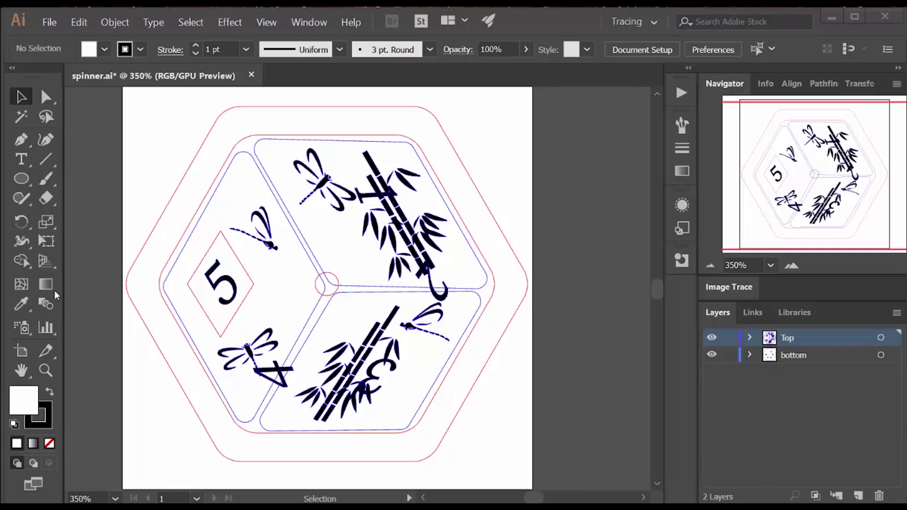
{"action": "left_click", "coordinate": [23, 184]}
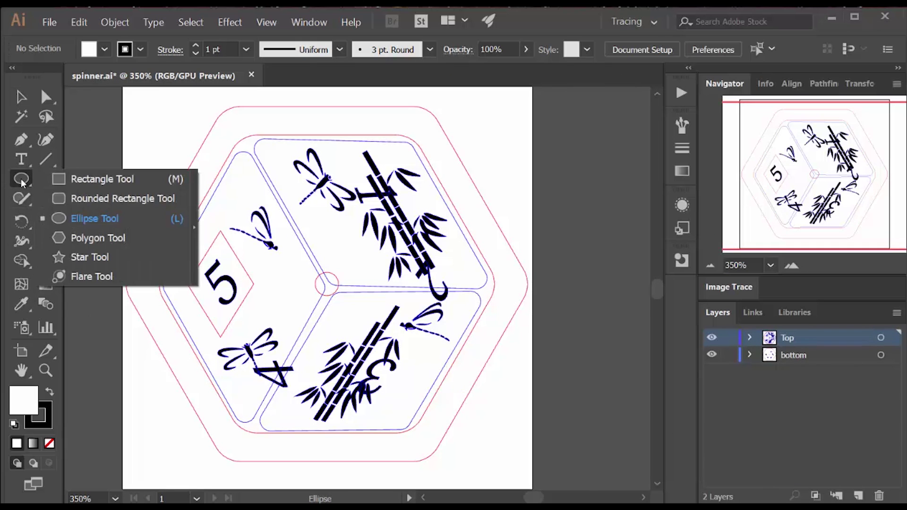
{"action": "left_click", "coordinate": [92, 239]}
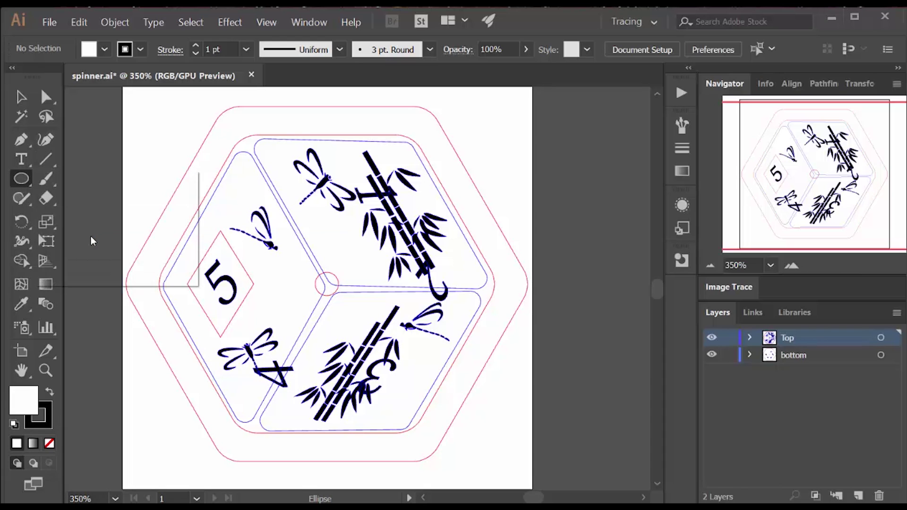
{"action": "left_click", "coordinate": [89, 171]}
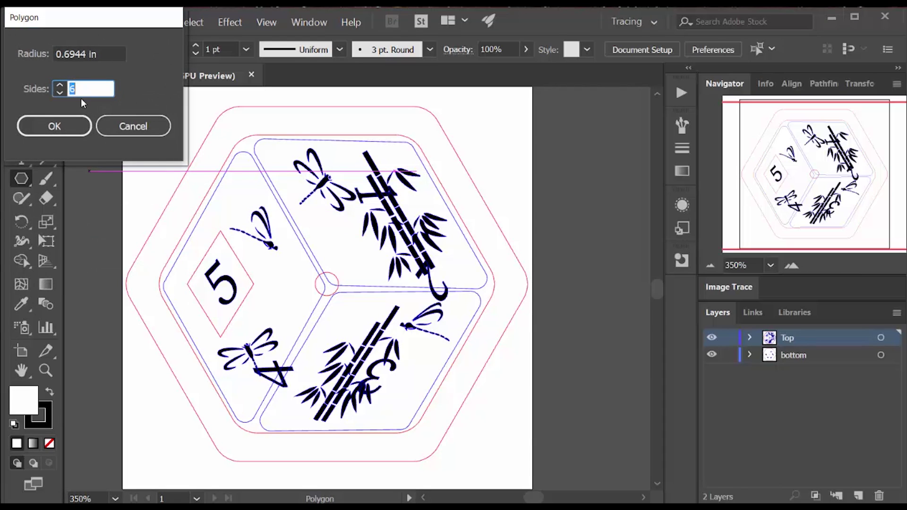
{"action": "left_click", "coordinate": [127, 130]}
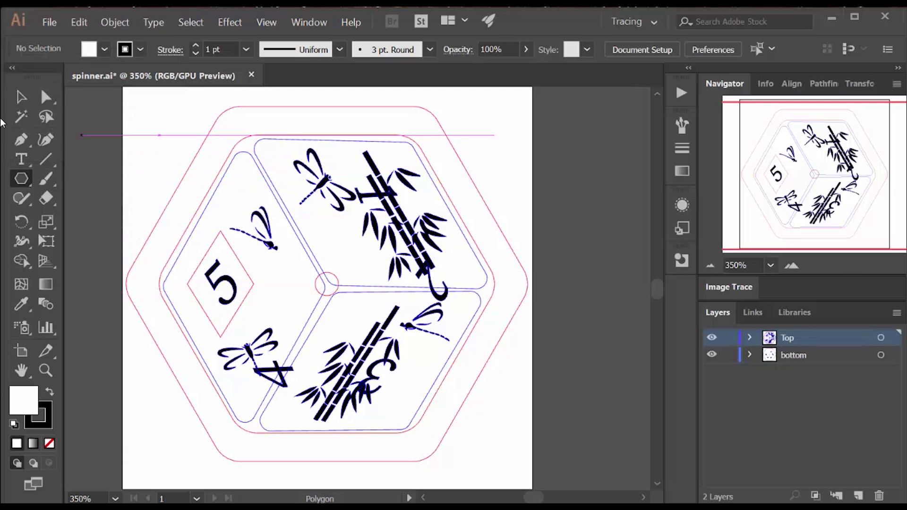
{"action": "left_click", "coordinate": [21, 97]}
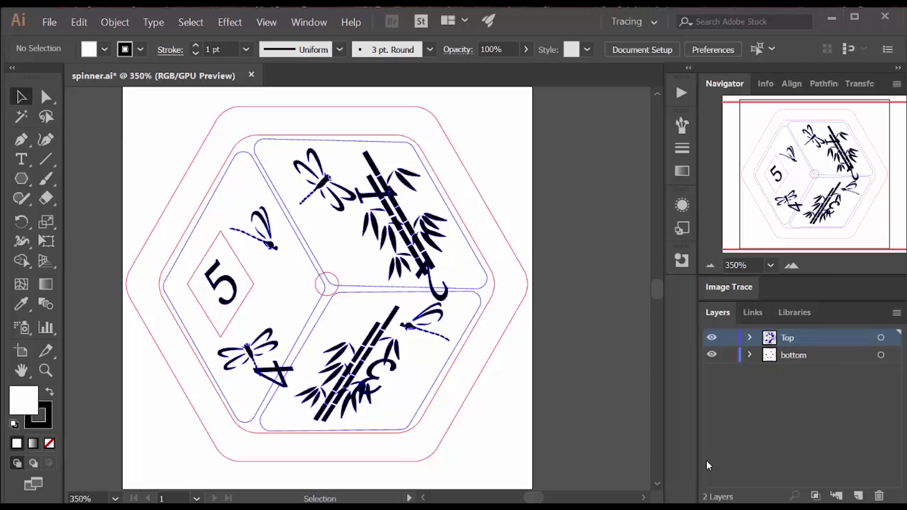
{"action": "left_click", "coordinate": [749, 356]}
- View the bottom and Top dial layers separately, then select the blue rounded hexagon outline
{"action": "left_click", "coordinate": [750, 355]}
{"action": "left_click", "coordinate": [712, 355]}
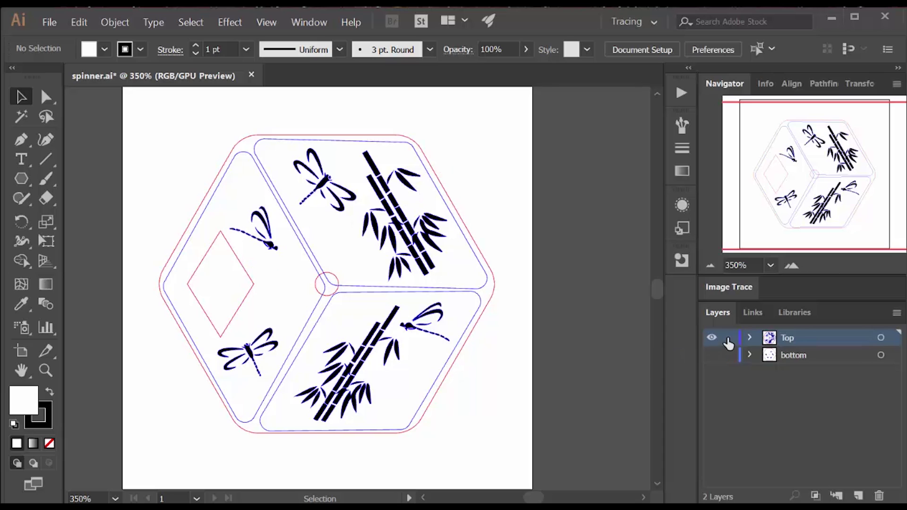
{"action": "left_click", "coordinate": [711, 355]}
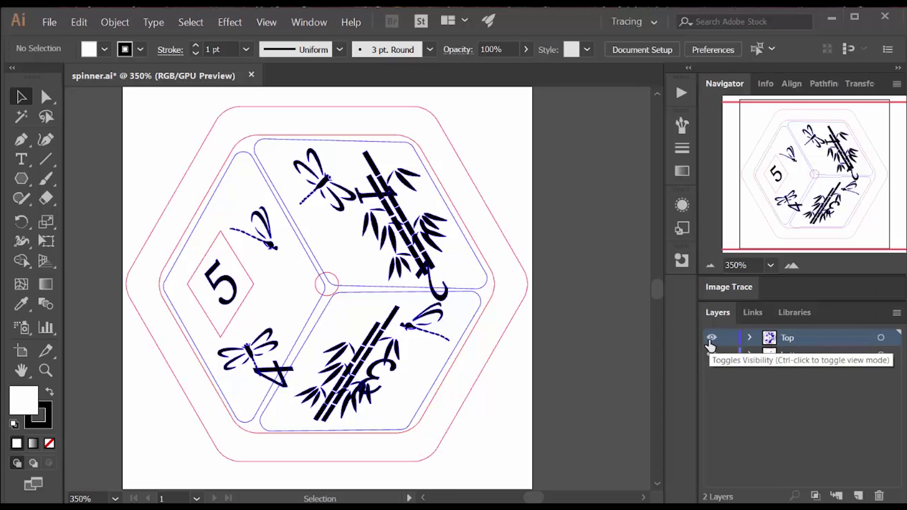
{"action": "left_click", "coordinate": [711, 338]}
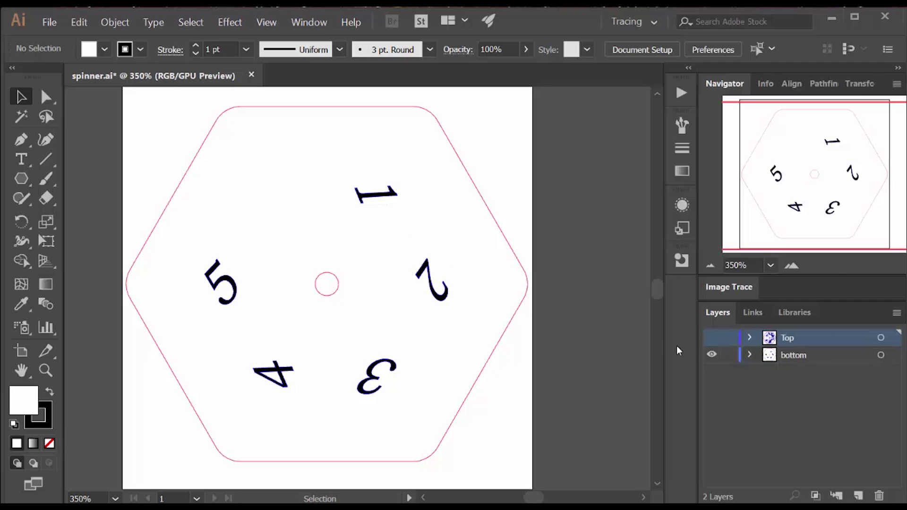
{"action": "left_click", "coordinate": [712, 339]}
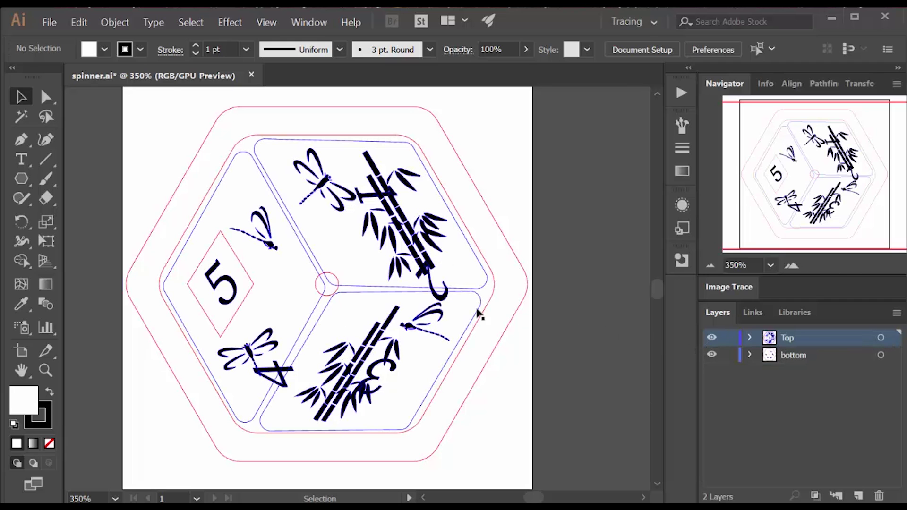
{"action": "left_click", "coordinate": [252, 141]}
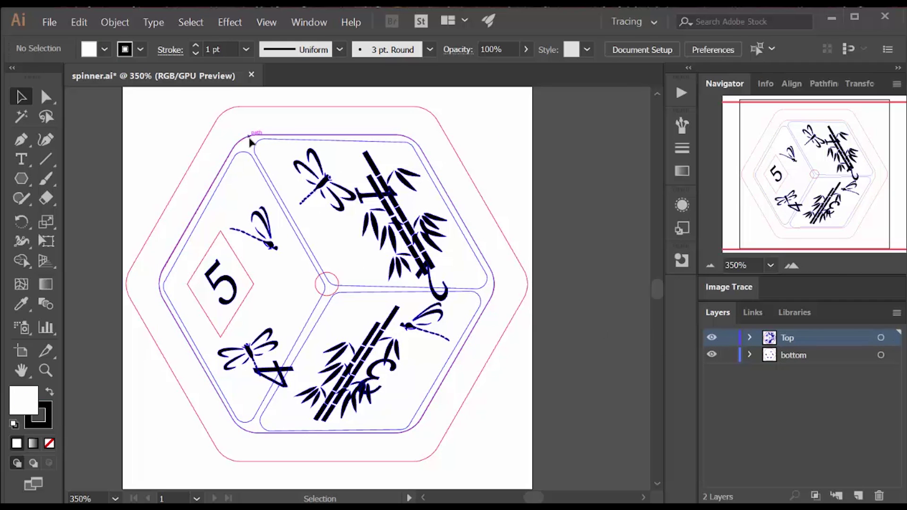
- Rotate the blue rounded hexagon outline by 0° with Object > Transform > Rotate
{"action": "left_click", "coordinate": [115, 23]}
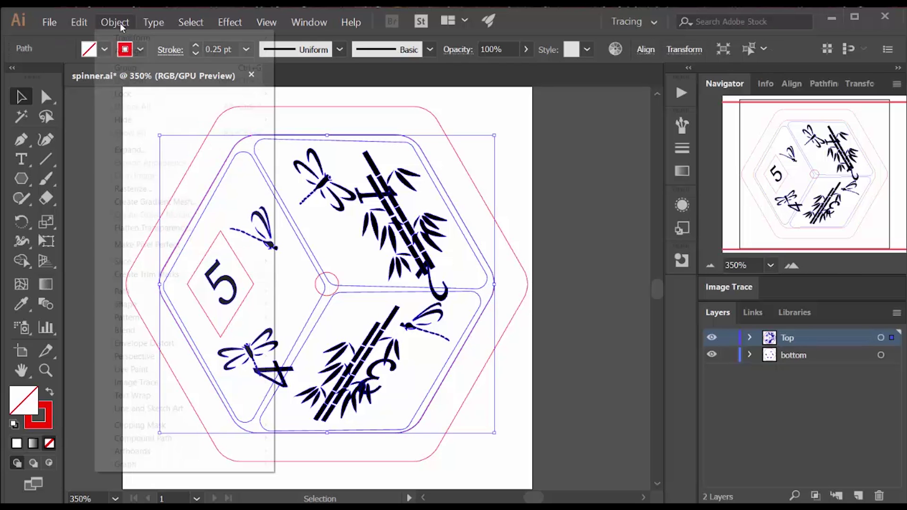
{"action": "mouse_move", "coordinate": [189, 42]}
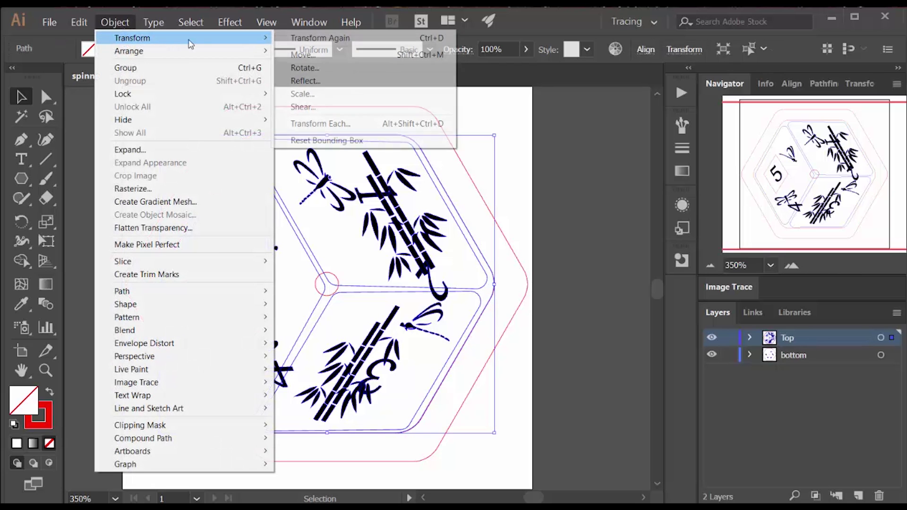
{"action": "left_click", "coordinate": [333, 71]}
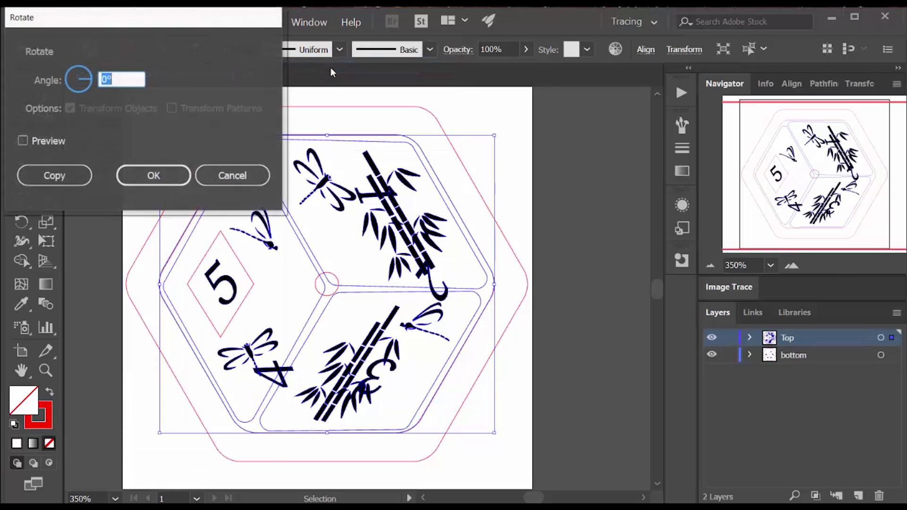
{"action": "left_click", "coordinate": [173, 176]}
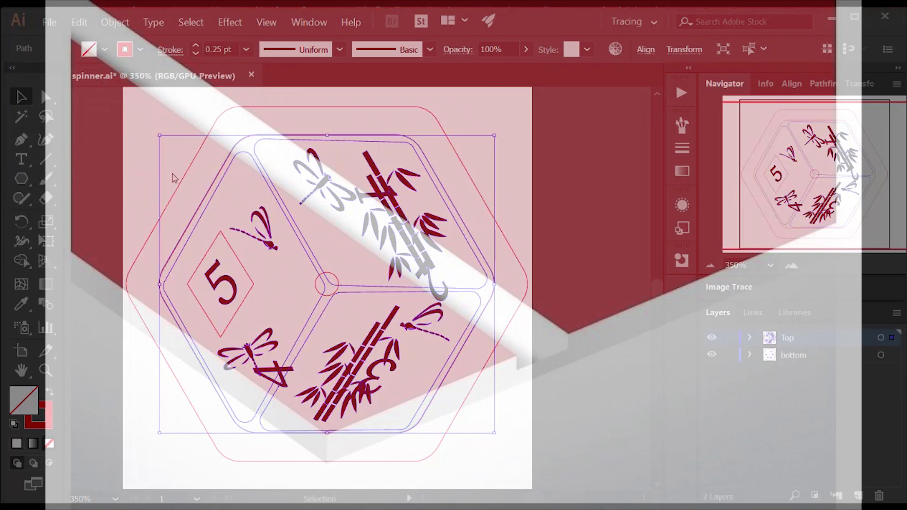